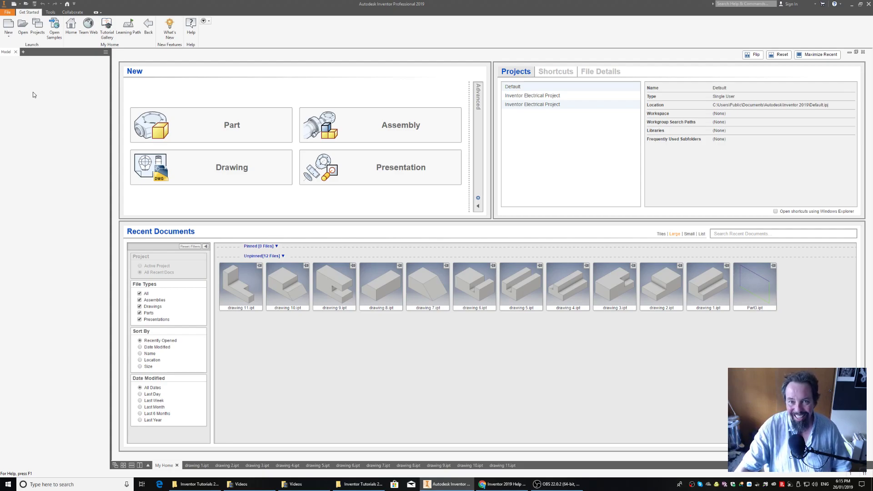
# Create a new part from the metric Standard (mm).ipt template and start a 2D sketch on the XY plane
pyautogui.click(9, 26)
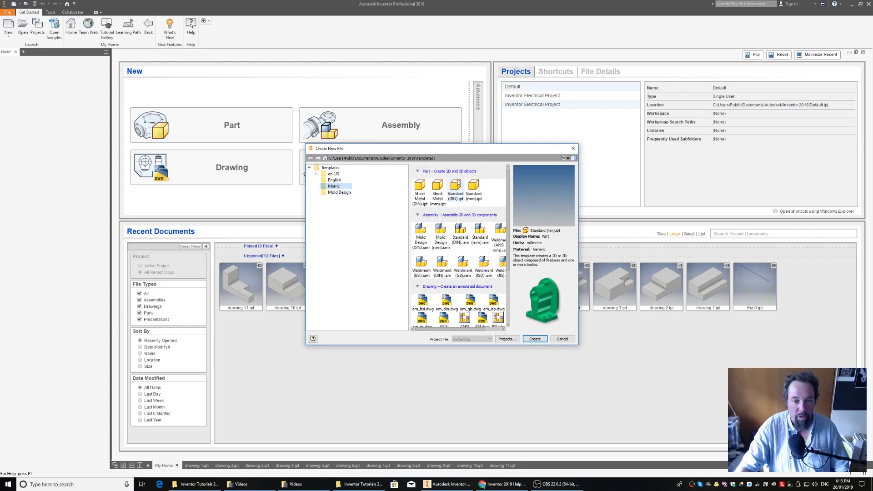
pyautogui.click(473, 187)
pyautogui.click(535, 340)
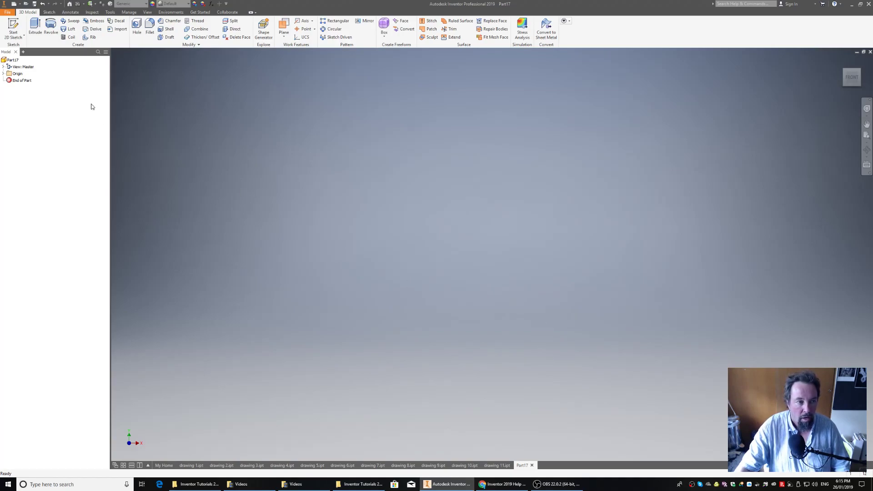
pyautogui.click(11, 25)
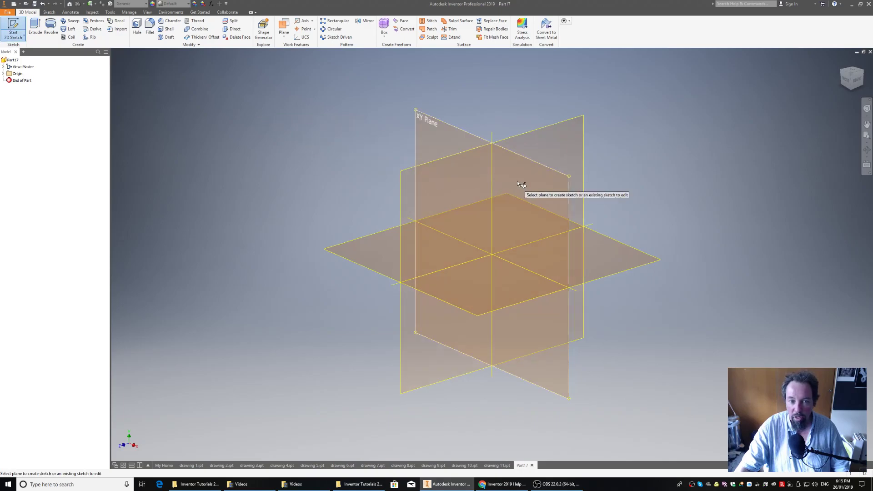
pyautogui.click(542, 184)
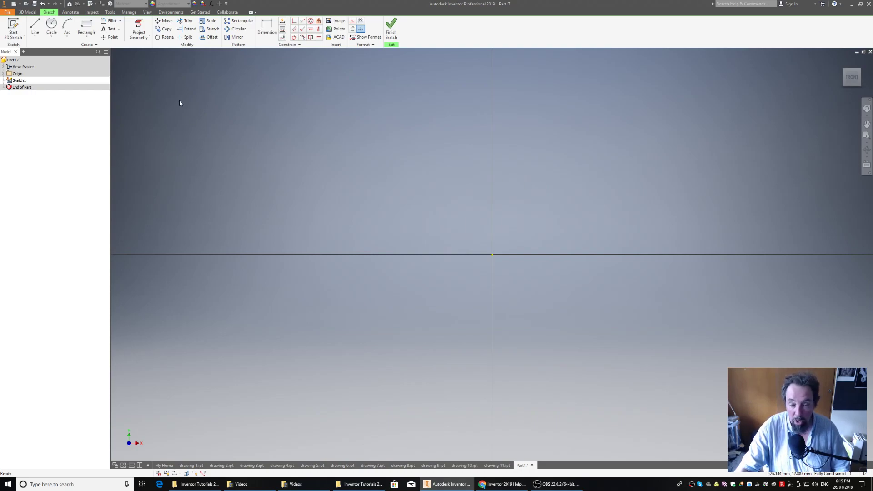
# Draw a closed line profile from the origin, about 25.5 mm wide and 13.6 mm high, with a flared dovetail tab on its right side
pyautogui.click(34, 27)
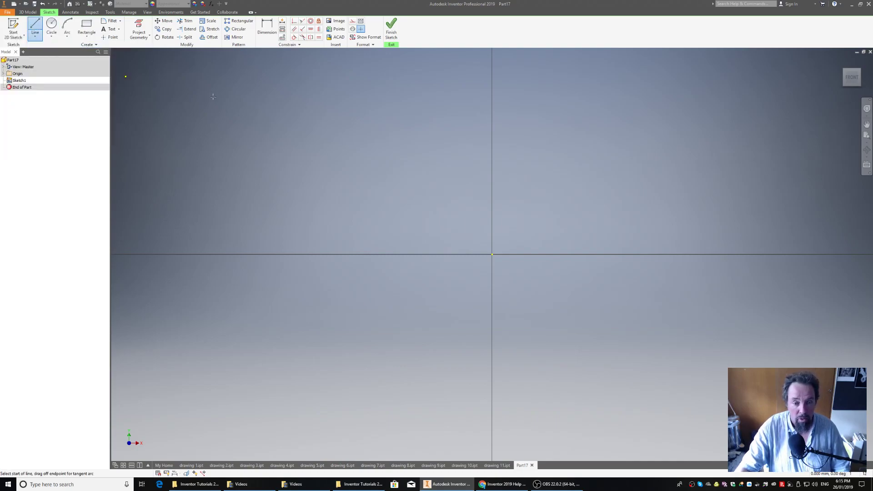
pyautogui.click(492, 254)
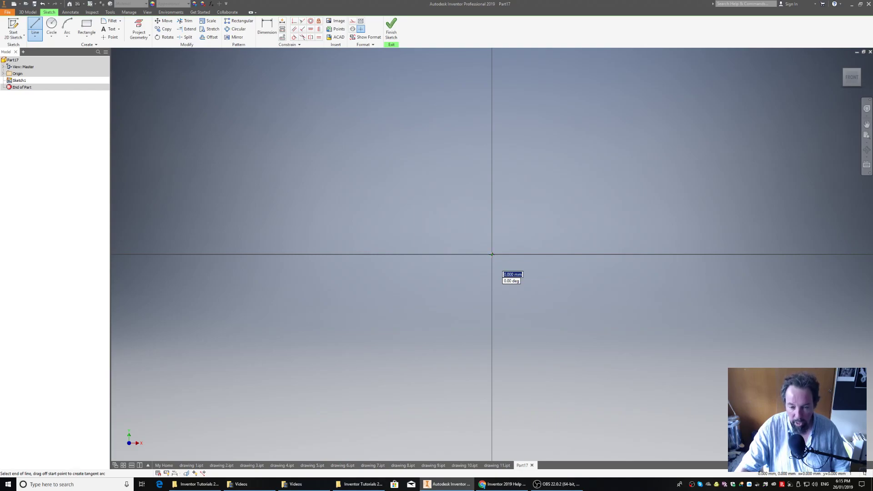
pyautogui.click(749, 255)
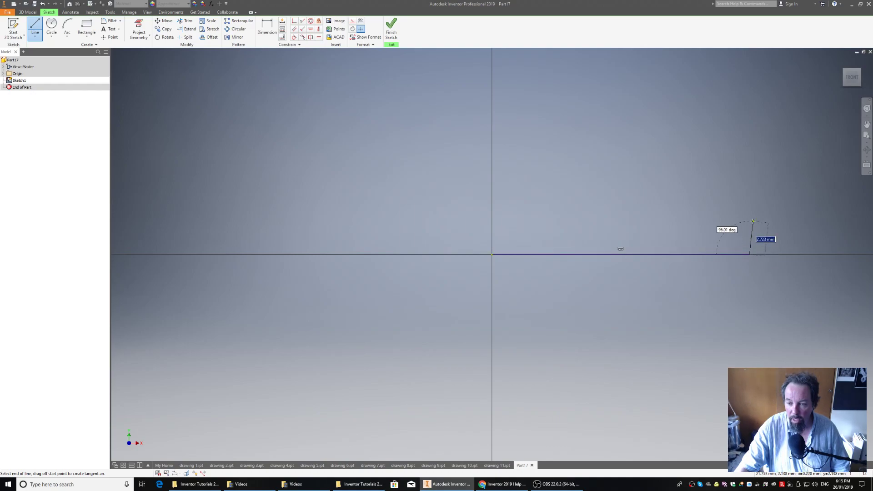
pyautogui.click(749, 220)
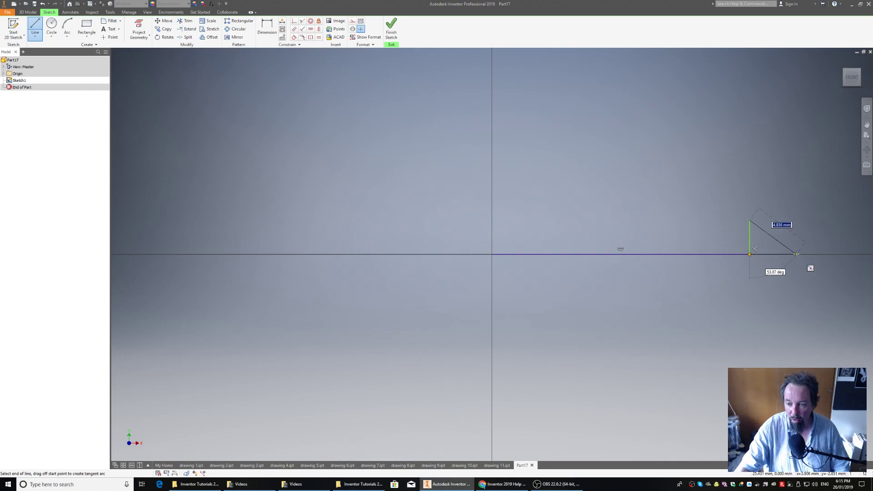
pyautogui.click(797, 254)
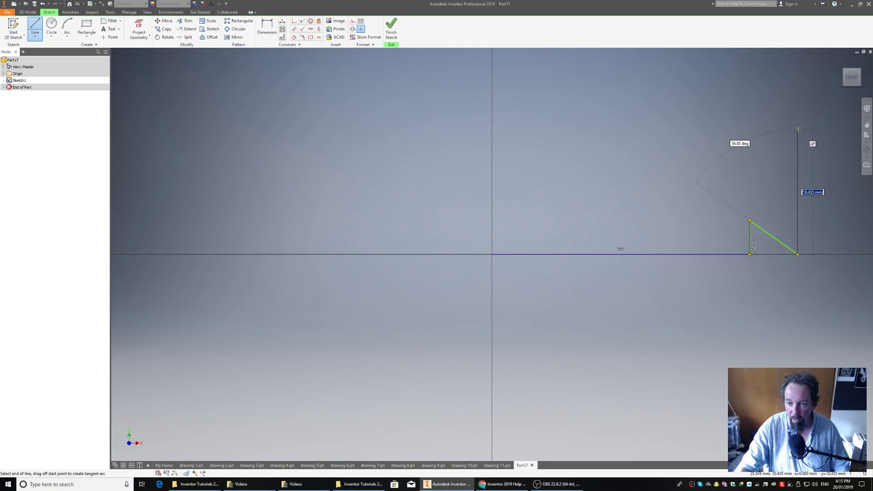
pyautogui.click(798, 119)
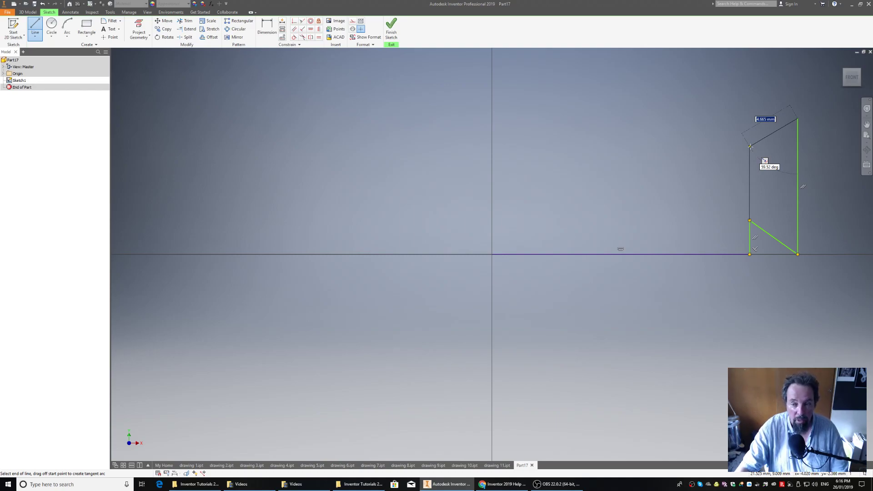
pyautogui.click(750, 146)
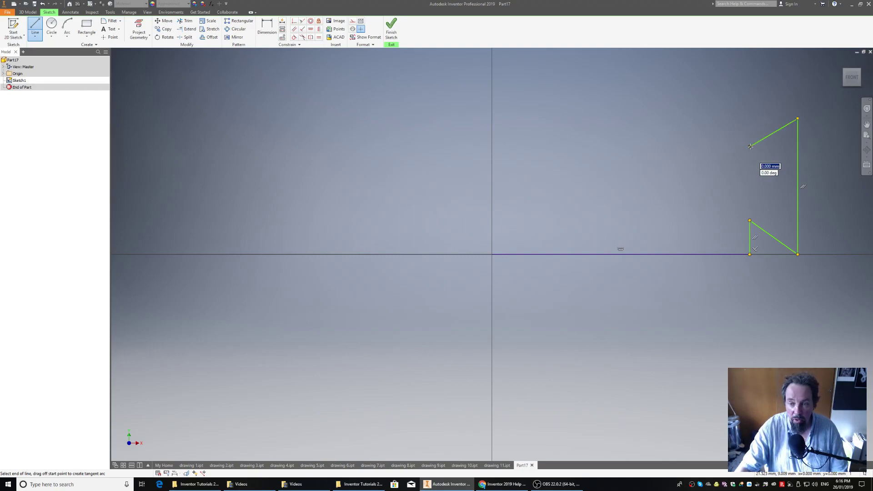
pyautogui.click(750, 92)
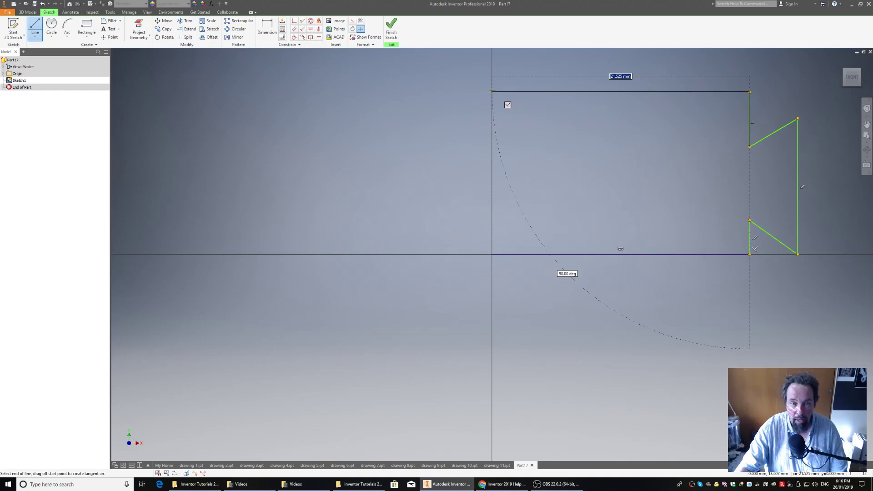
pyautogui.click(492, 92)
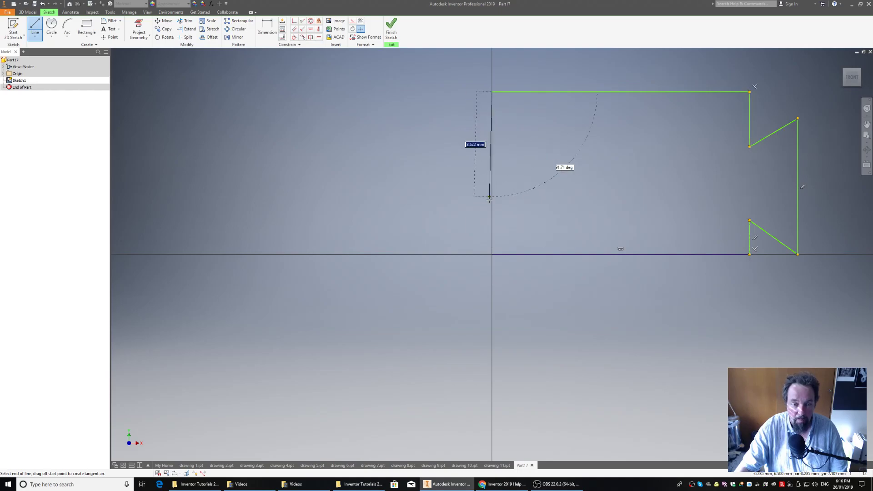
pyautogui.click(492, 254)
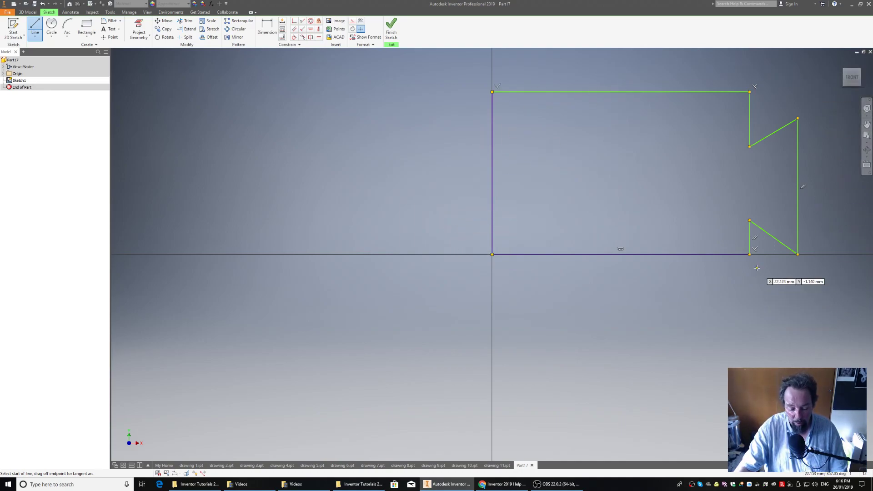
pyautogui.rightClick(409, 115)
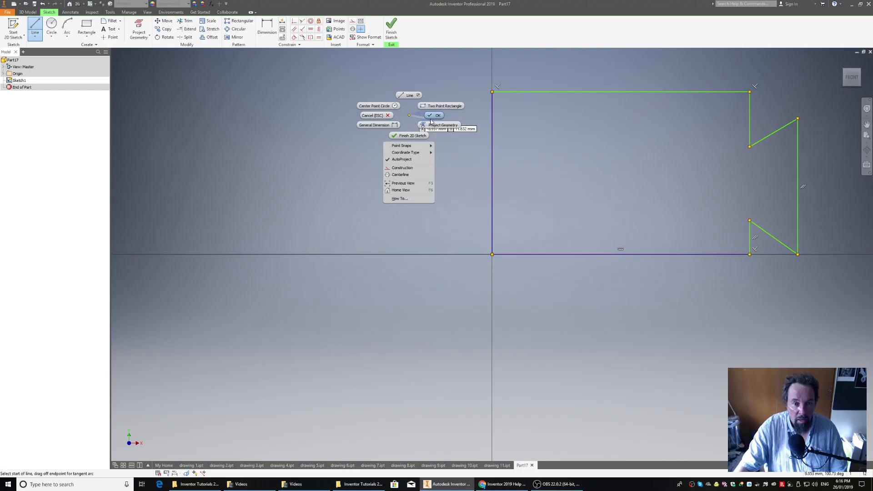
pyautogui.click(438, 117)
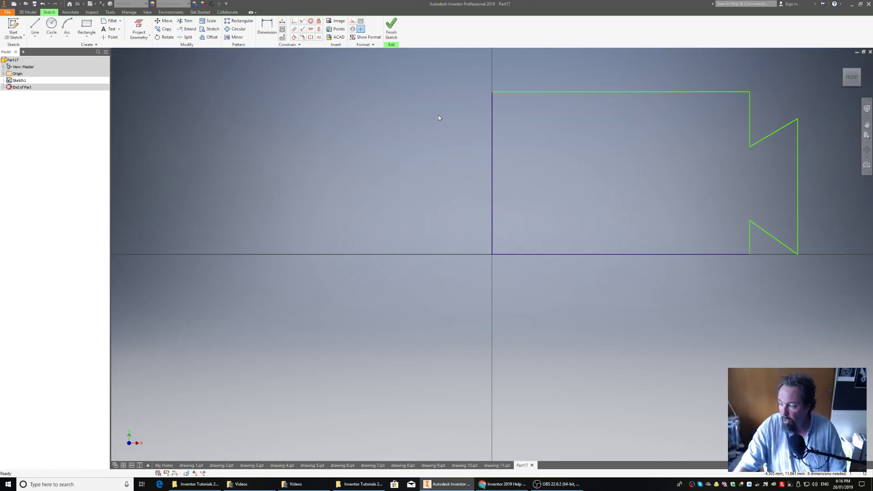
# Dimension the profile's overall width, from the left edge to the tab's outer edge, as 50 mm
pyautogui.click(266, 29)
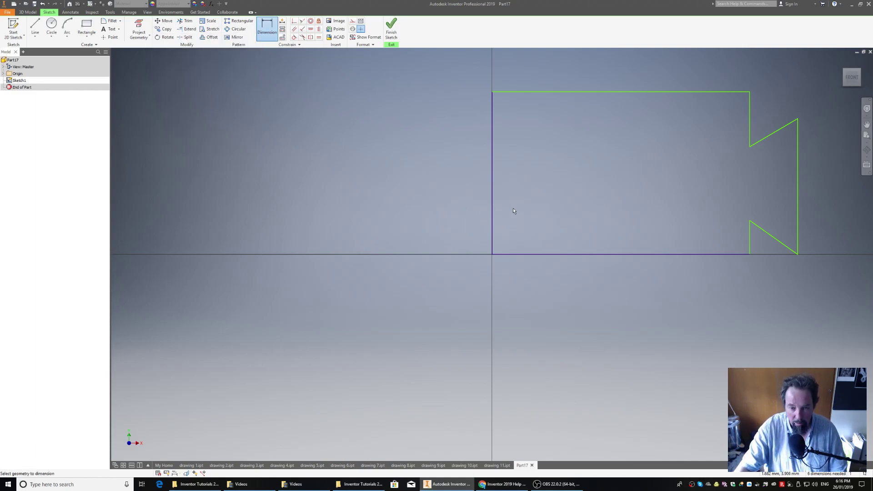
pyautogui.click(492, 202)
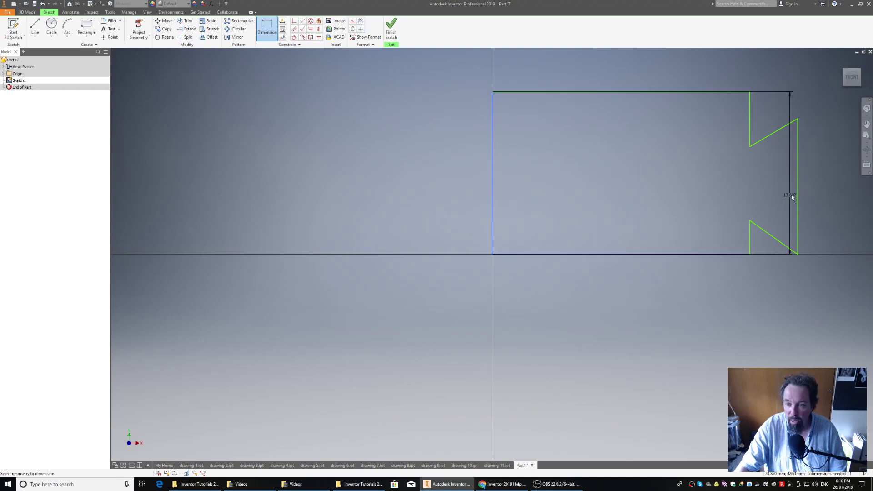
pyautogui.click(797, 195)
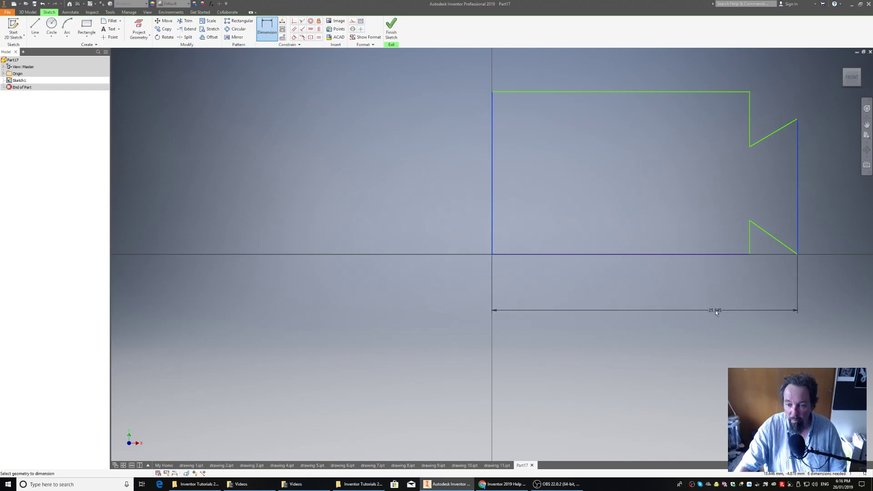
pyautogui.click(716, 310)
pyautogui.write('50')
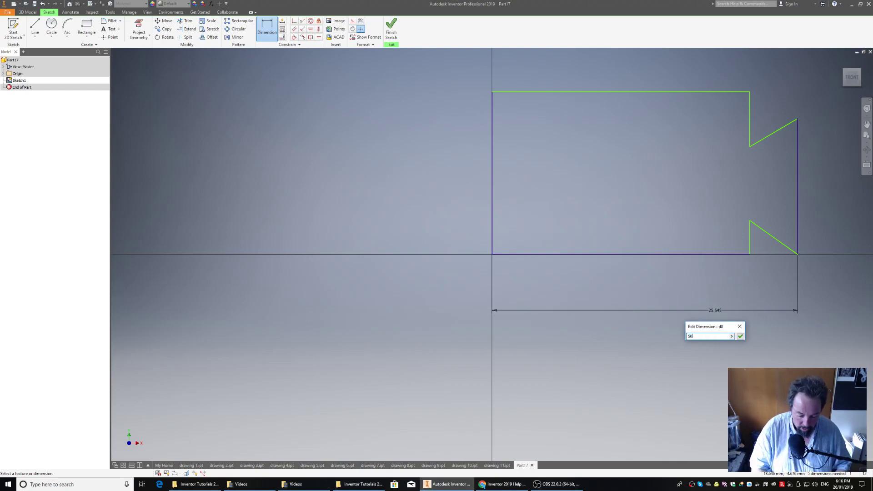
pyautogui.press('Return')
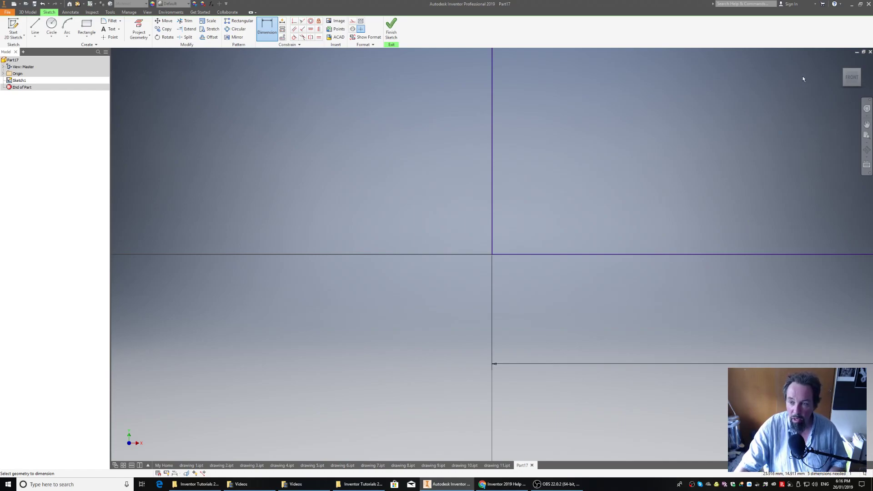
pyautogui.click(853, 79)
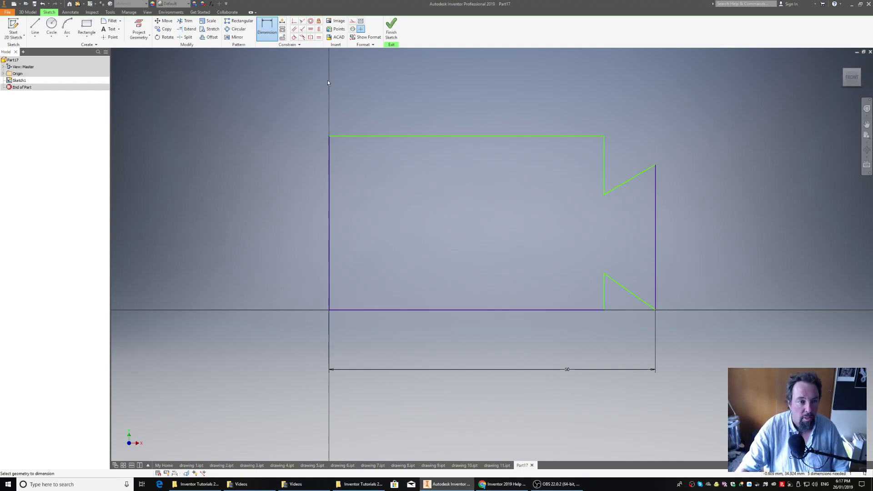
# Dimension the profile's overall height, between the top and bottom edges, as 30 mm
pyautogui.click(389, 136)
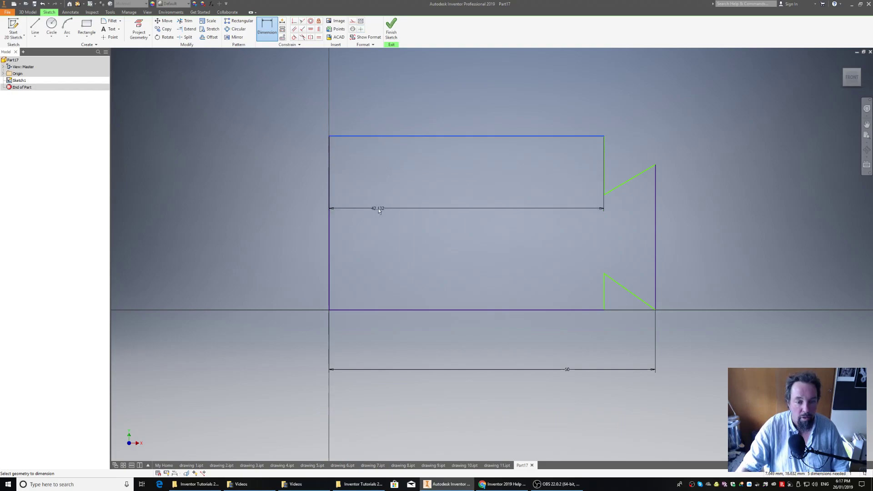
pyautogui.click(387, 311)
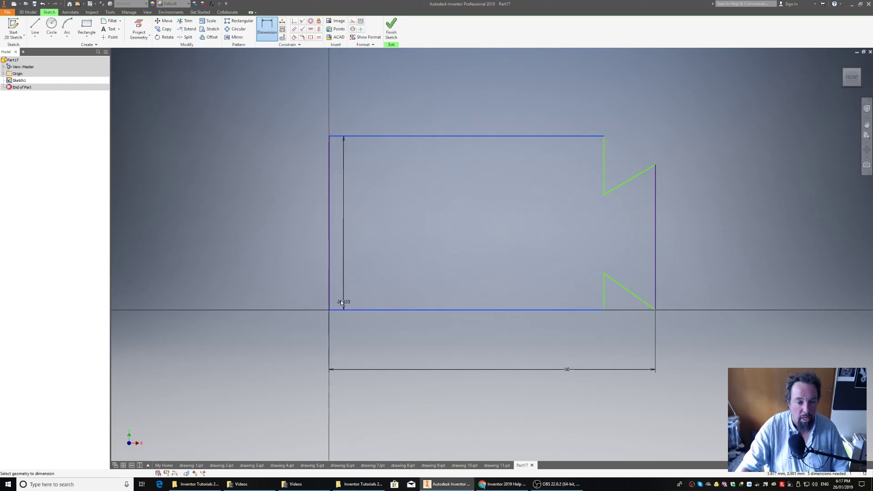
pyautogui.click(262, 230)
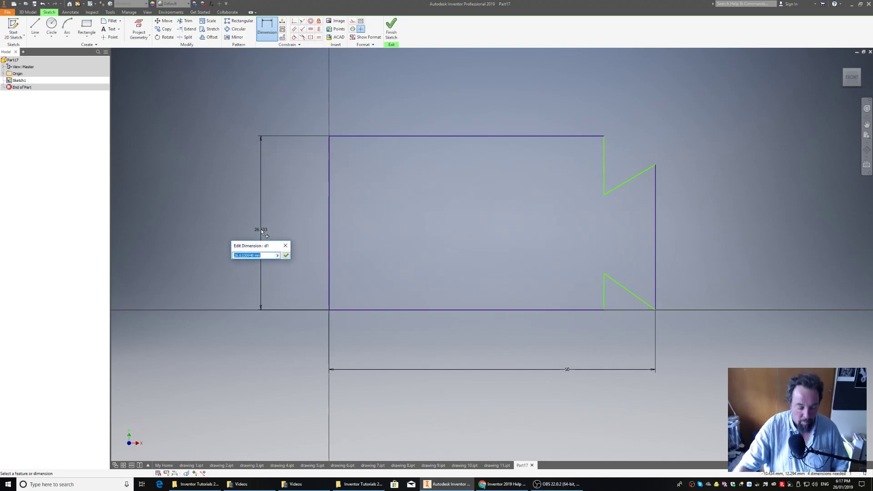
pyautogui.write('30')
pyautogui.press('Return')
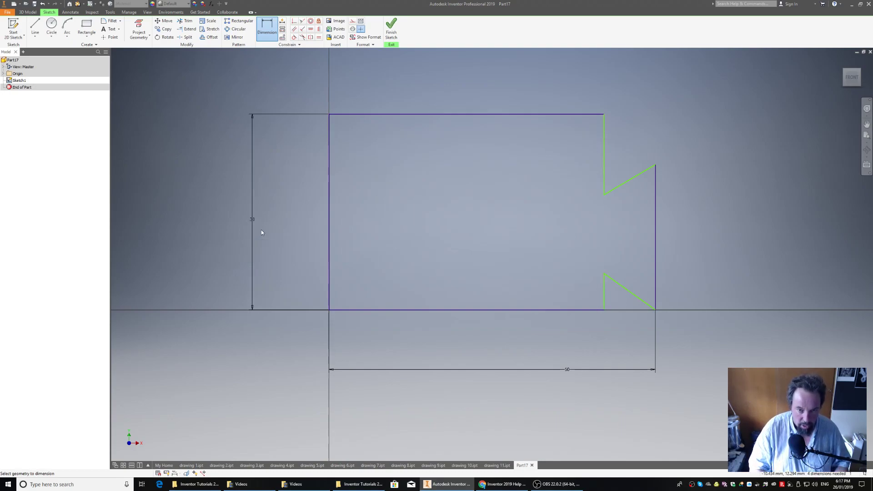
# Dimension the short vertical edge above the dovetail tab as 10 mm
pyautogui.click(604, 154)
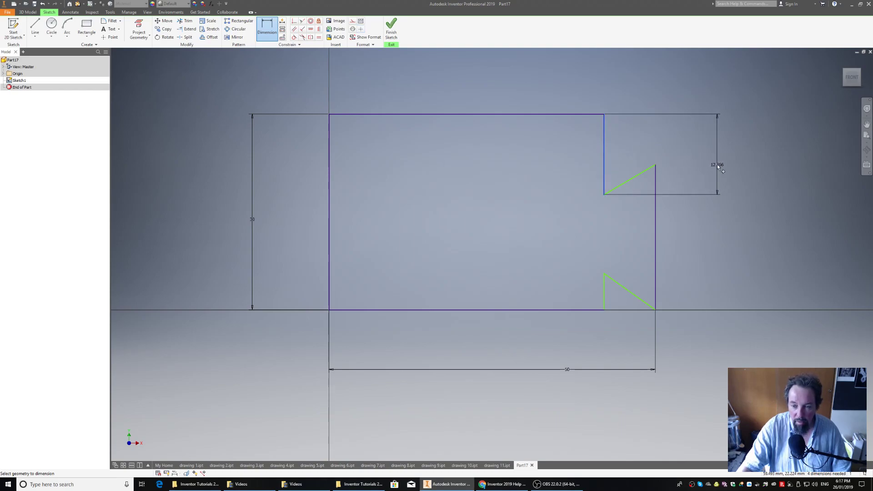
pyautogui.click(718, 166)
pyautogui.write('10')
pyautogui.press('Return')
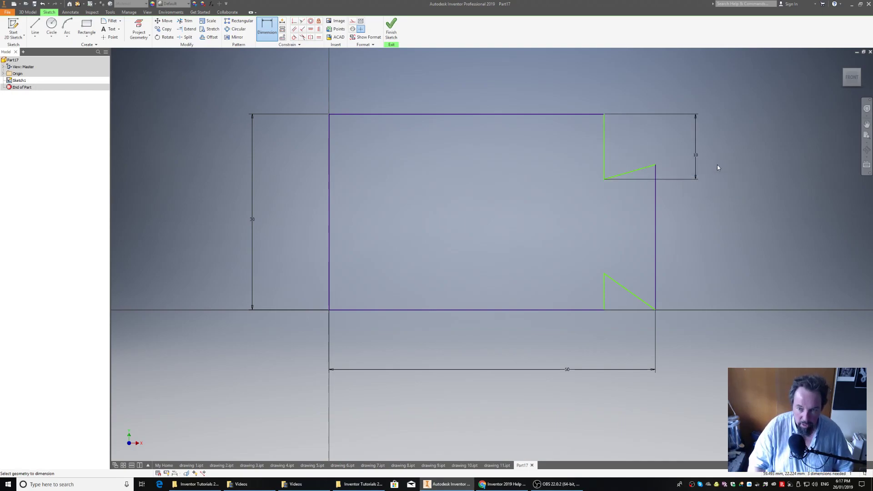
# Dimension the short vertical edge below the dovetail tab as 10 mm
pyautogui.click(605, 294)
pyautogui.click(715, 299)
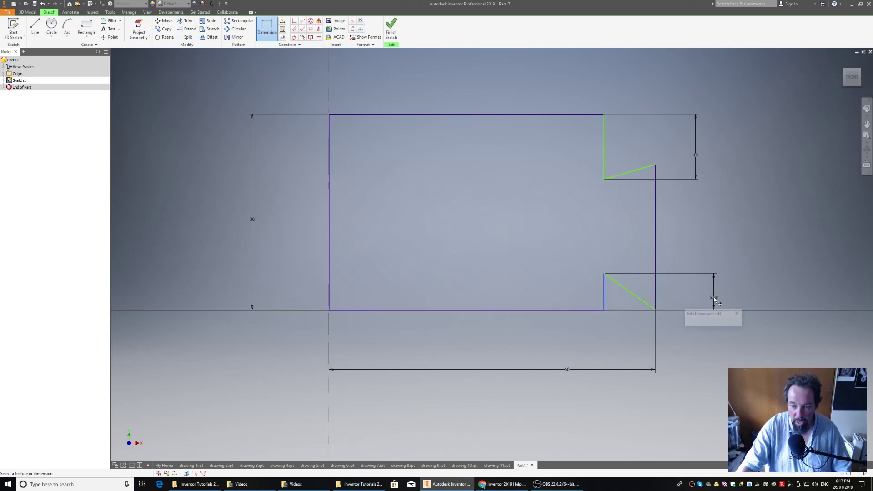
pyautogui.write('10')
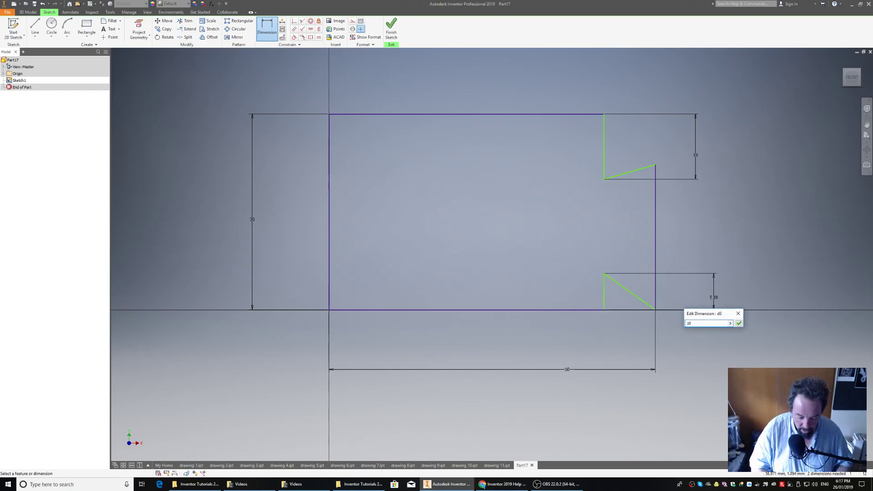
pyautogui.press('Return')
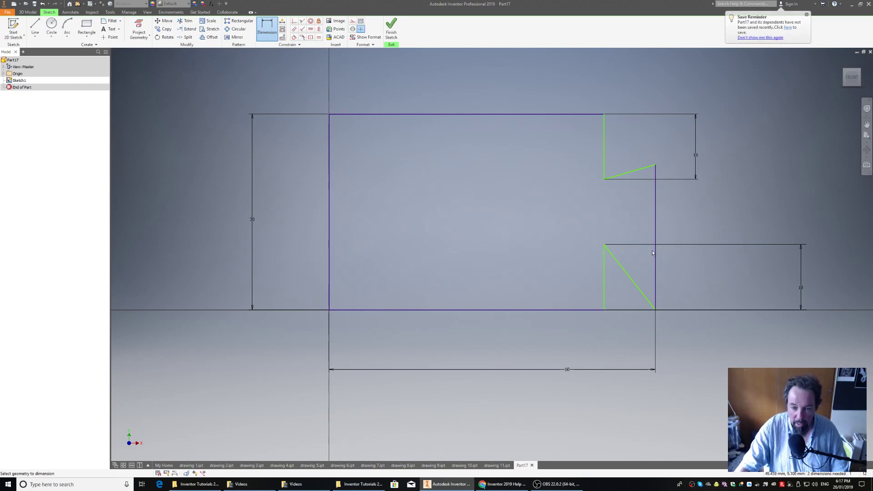
# Set the tab's horizontal depth, from its lower inner corner to its outer edge, to 10 mm
pyautogui.click(604, 246)
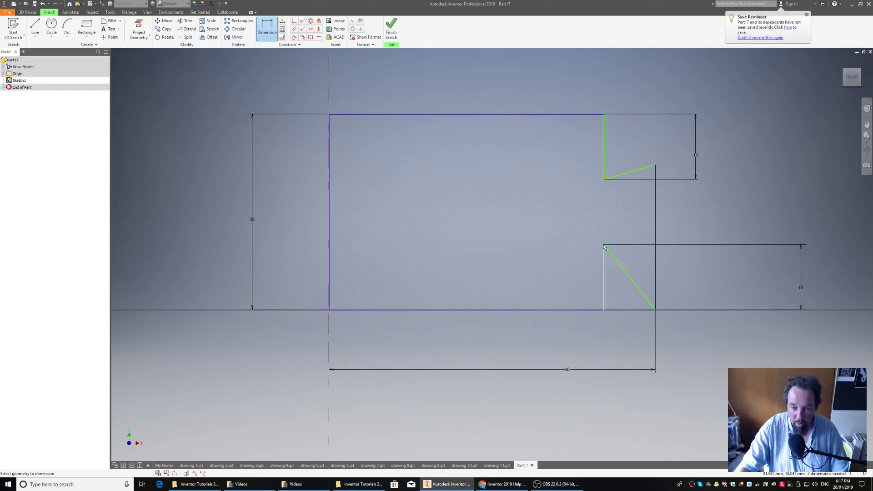
pyautogui.click(655, 234)
pyautogui.click(632, 340)
pyautogui.write('10')
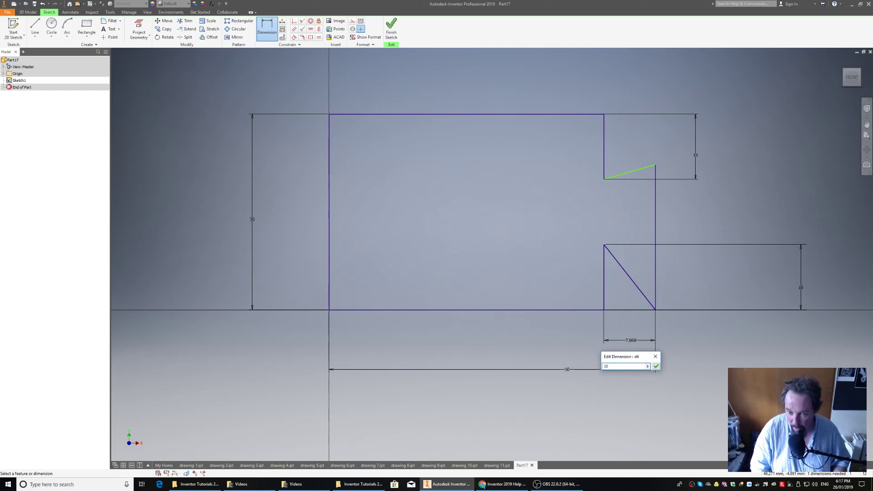
pyautogui.press('Return')
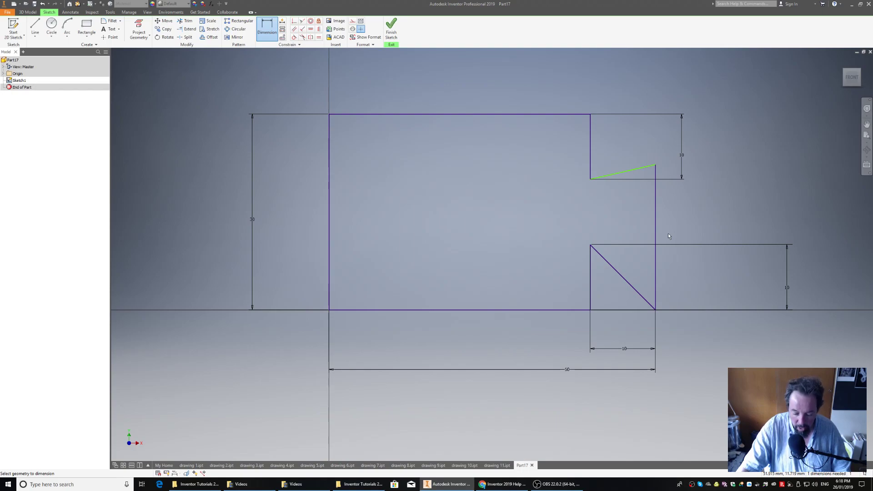
# Dimension the full height of the dovetail tab's outer vertical edge as 30 mm
pyautogui.click(655, 197)
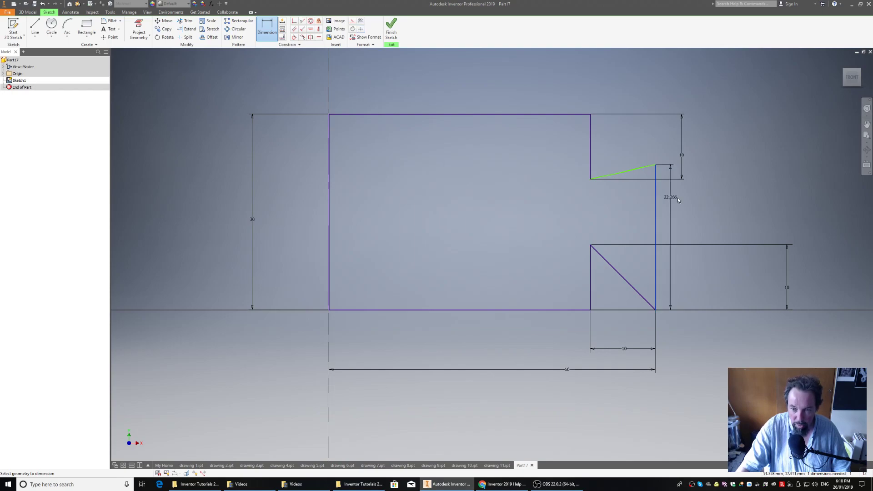
pyautogui.click(737, 198)
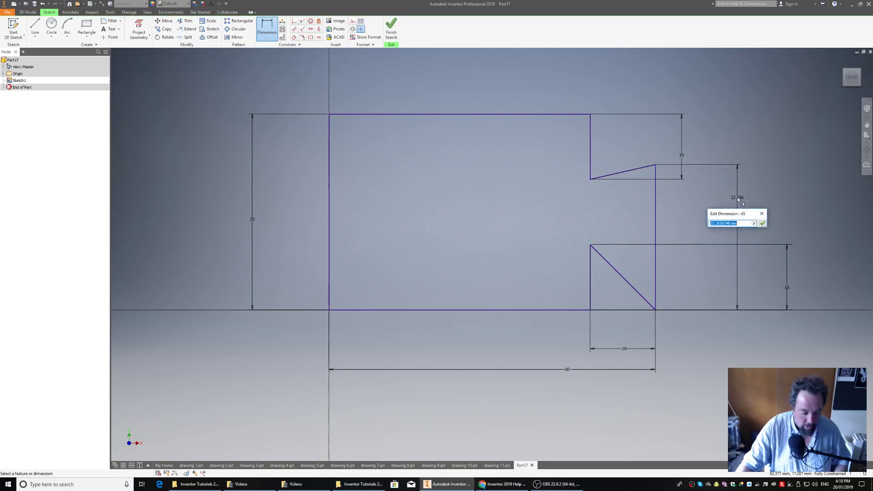
pyautogui.write('3')
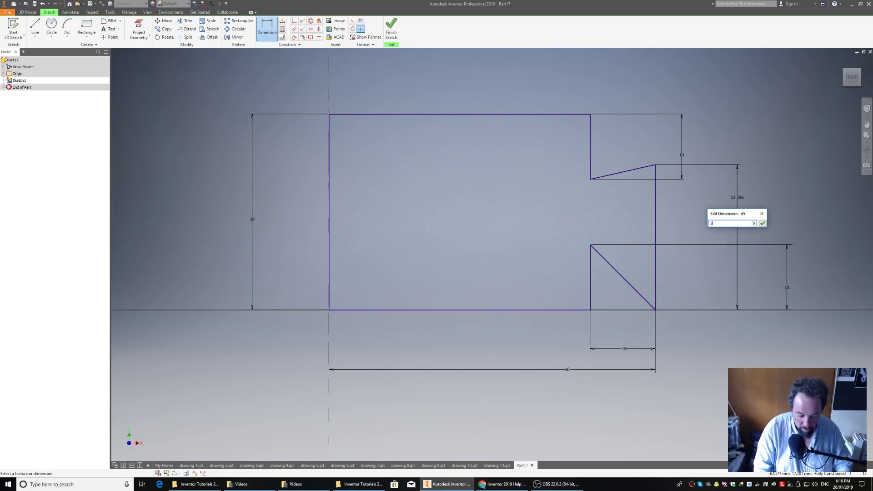
pyautogui.write('0')
pyautogui.press('Return')
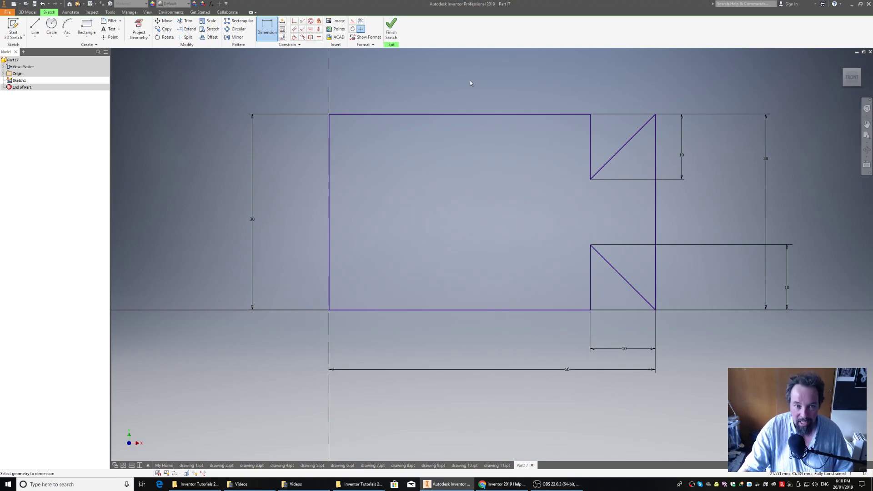
# Finish the sketch and extrude the dovetail profile by a distance of 20 mm into a solid
pyautogui.click(391, 27)
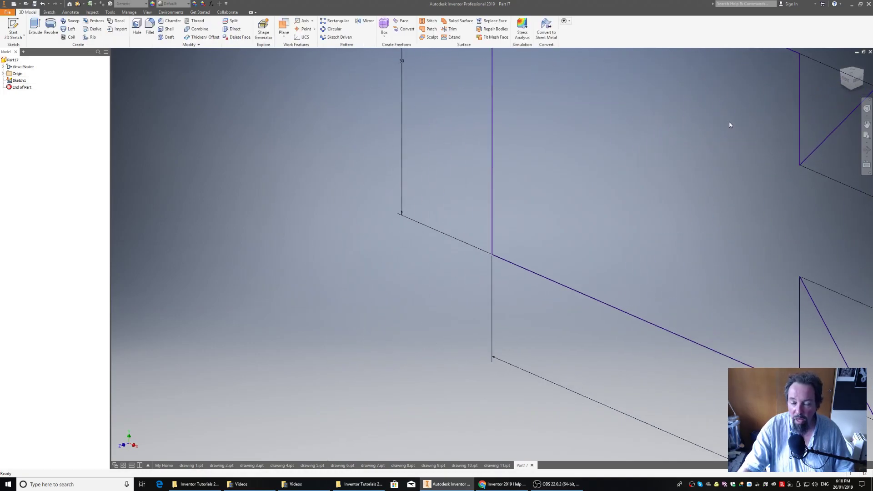
pyautogui.click(851, 76)
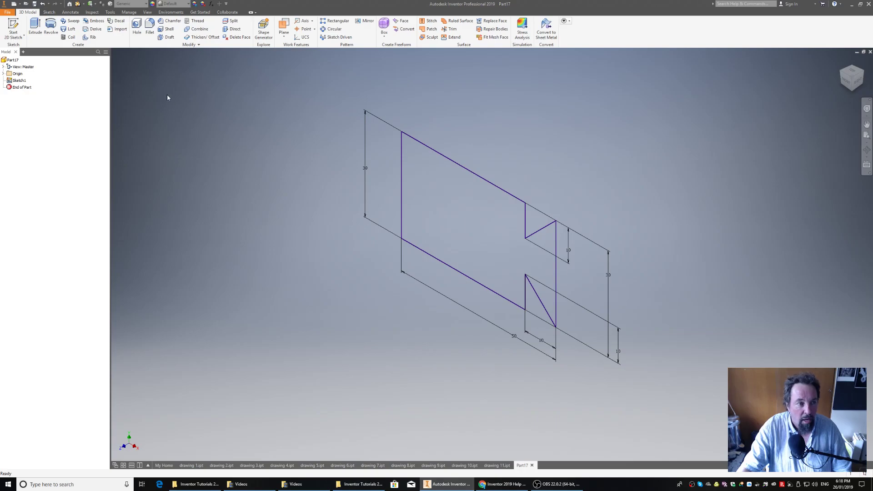
pyautogui.click(35, 26)
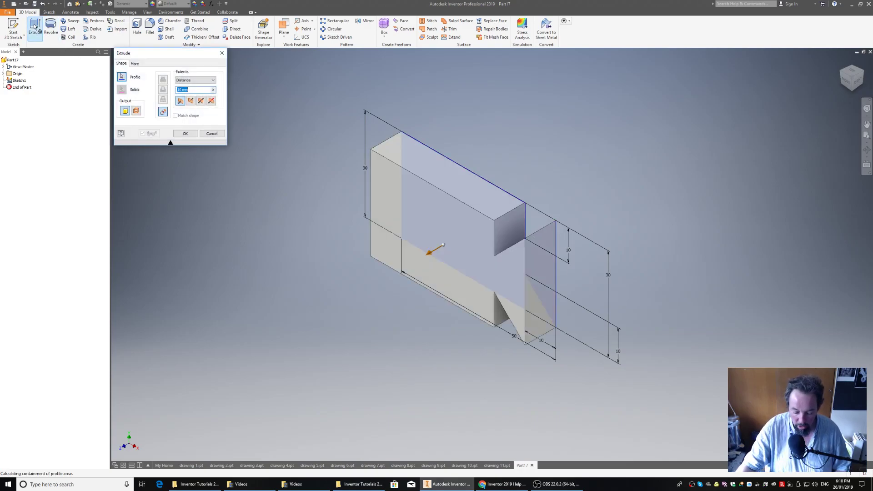
pyautogui.write('20')
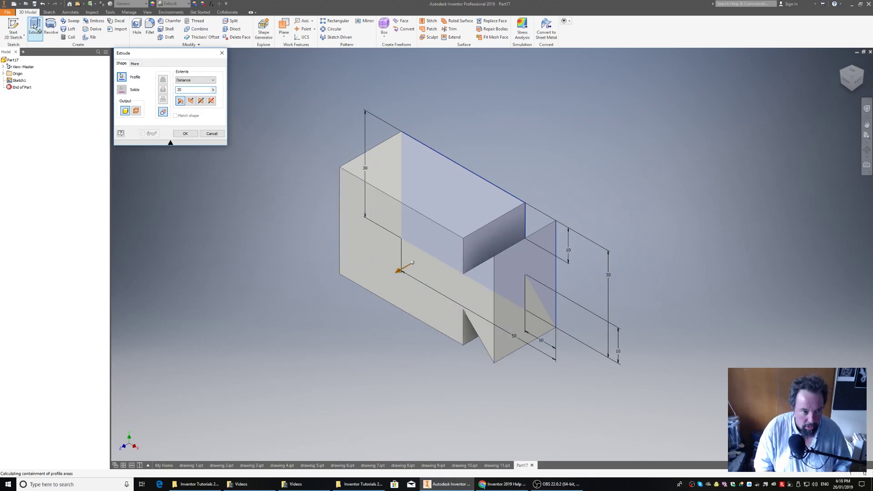
pyautogui.press('Return')
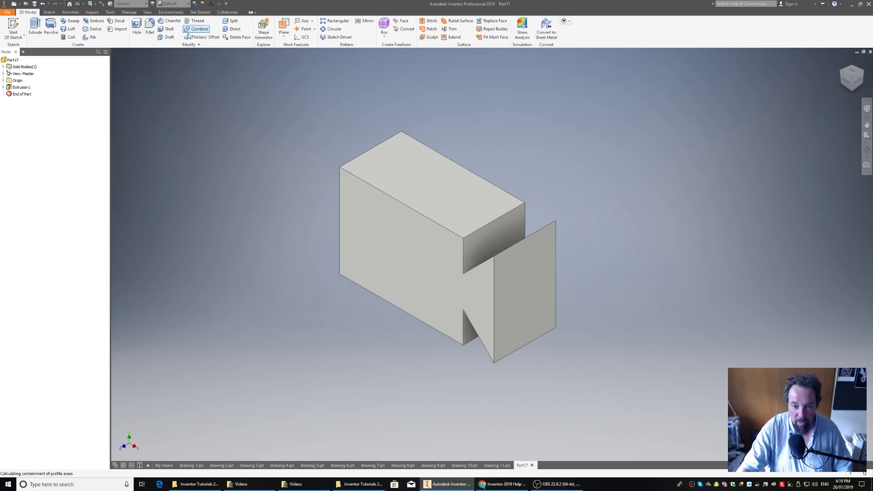
# Save the part as drawing 12 in the Inventor Tutorials 2019 folder
pyautogui.click(856, 83)
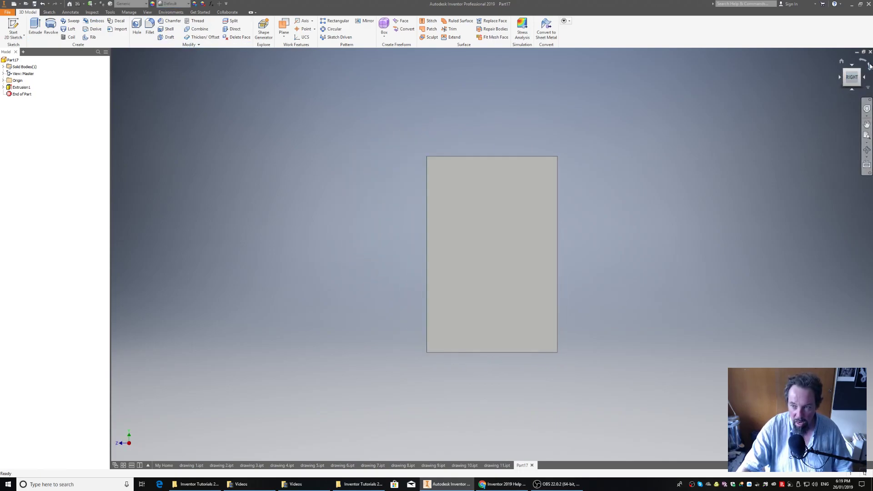
pyautogui.click(869, 65)
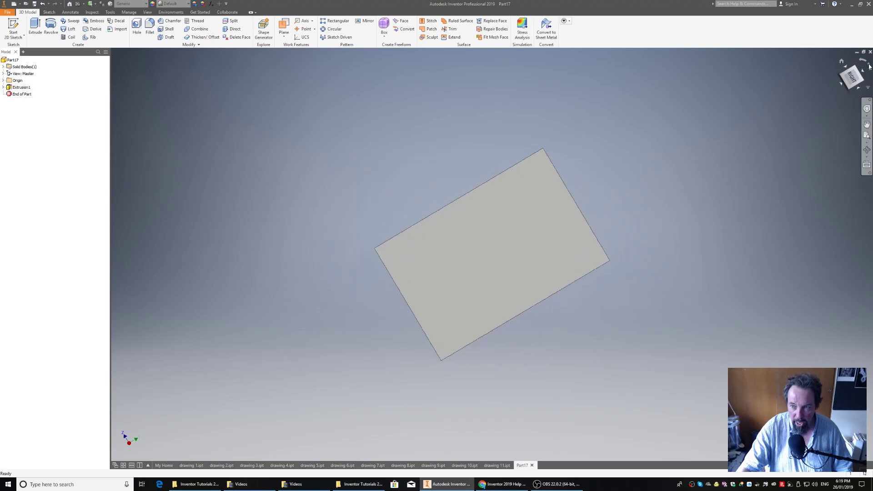
pyautogui.click(846, 71)
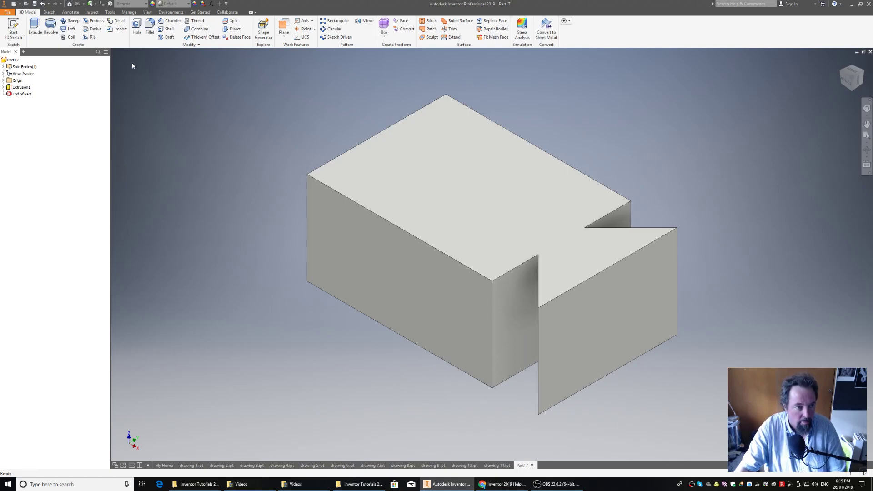
pyautogui.click(7, 12)
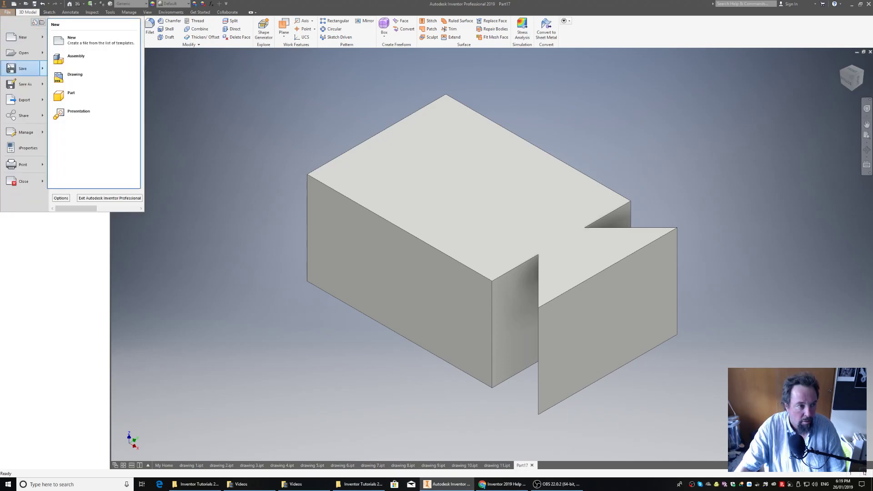
pyautogui.click(23, 86)
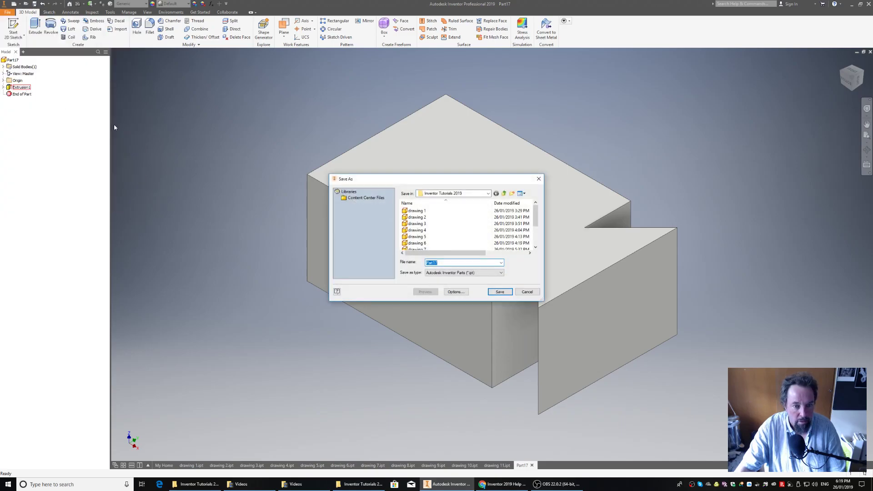
pyautogui.write('d')
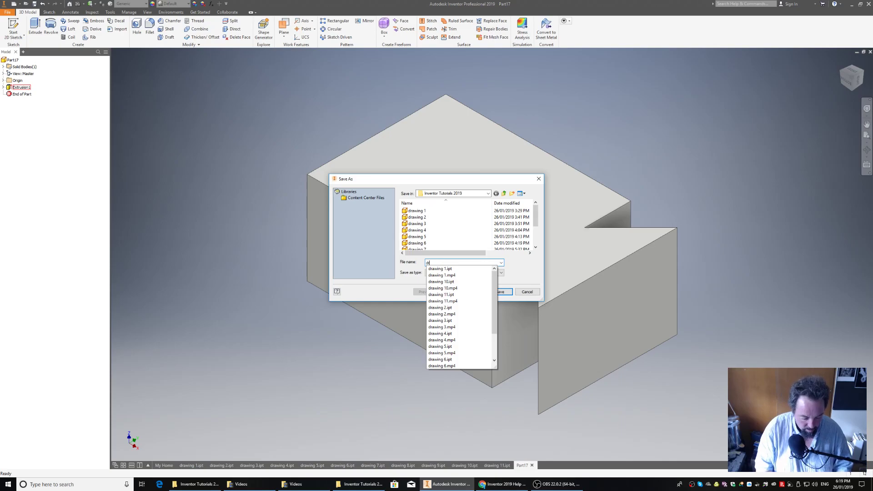
pyautogui.write('rawing 12')
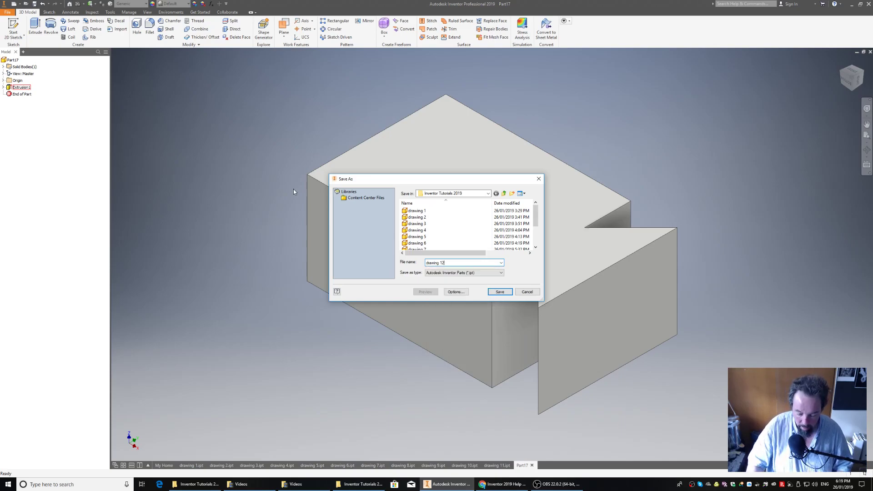
pyautogui.press('Return')
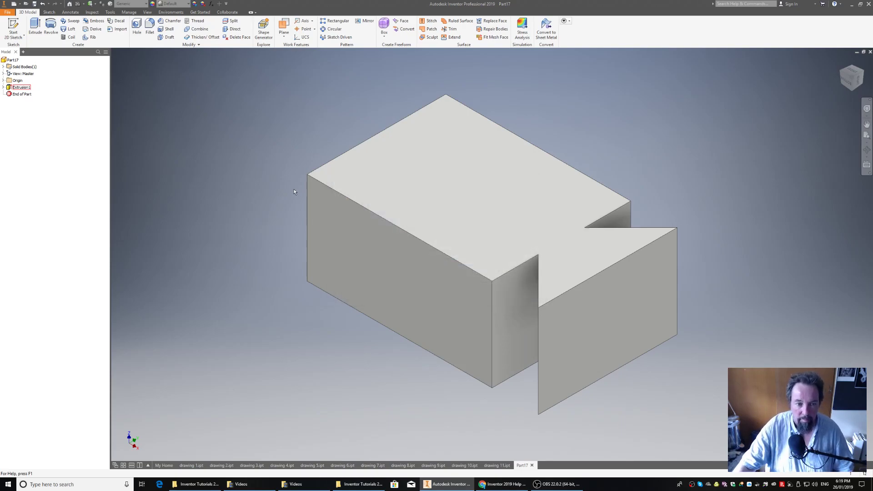
# Inspect the solid from the home view, the right side and an isometric angle with the dovetail profile facing up
pyautogui.press('F6')
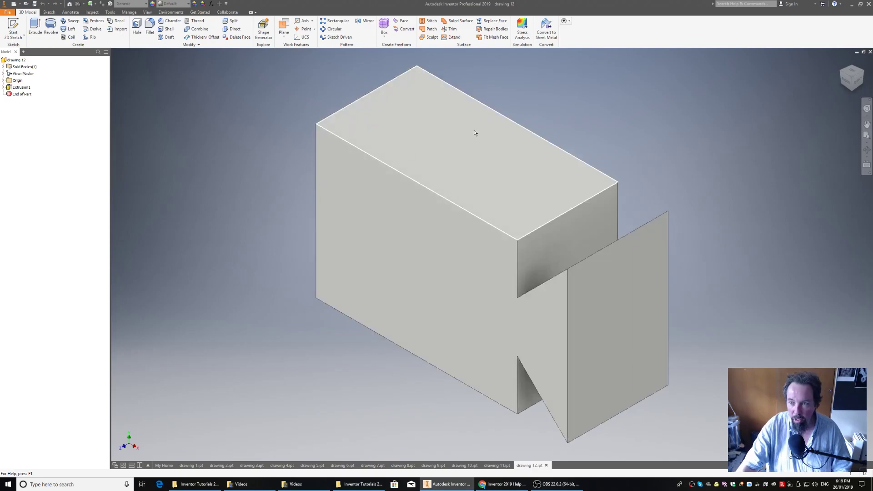
pyautogui.click(858, 83)
pyautogui.click(869, 67)
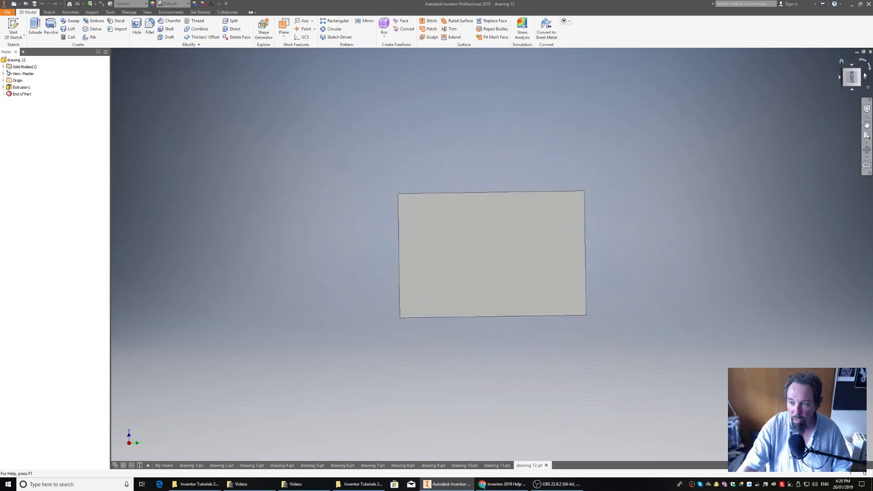
pyautogui.click(844, 73)
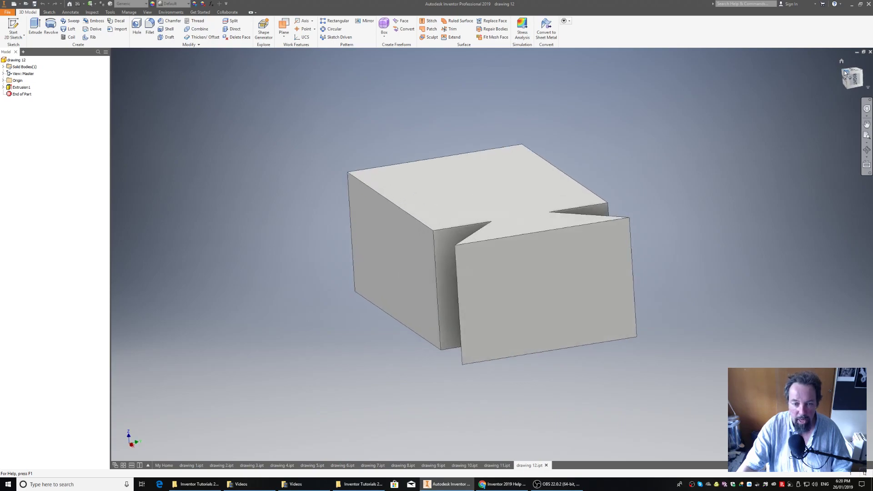